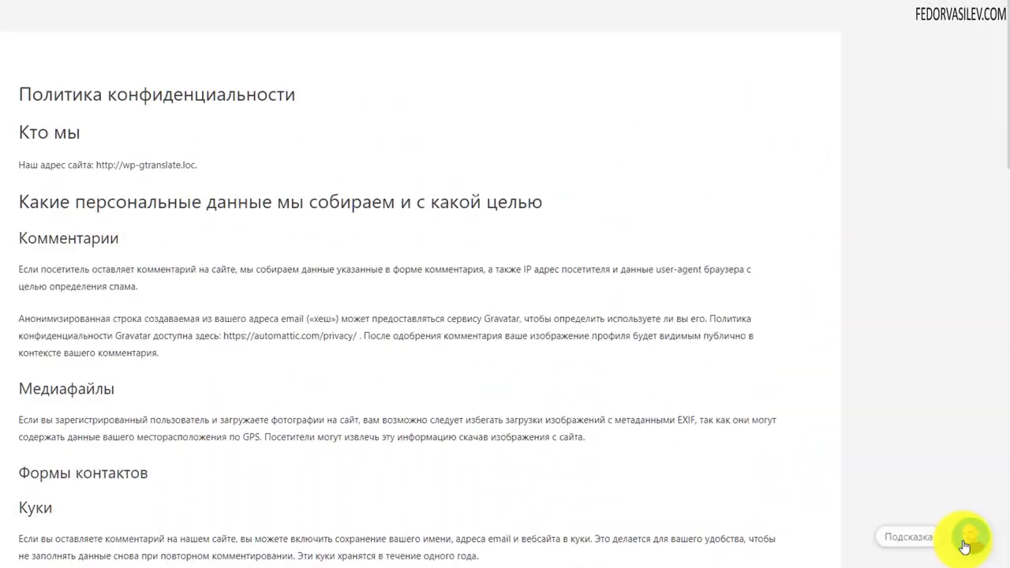
# - Open the chat widget on the privacy policy page, and review the Join.chat visibility options before returning to the general settings
pyautogui.click(972, 545)
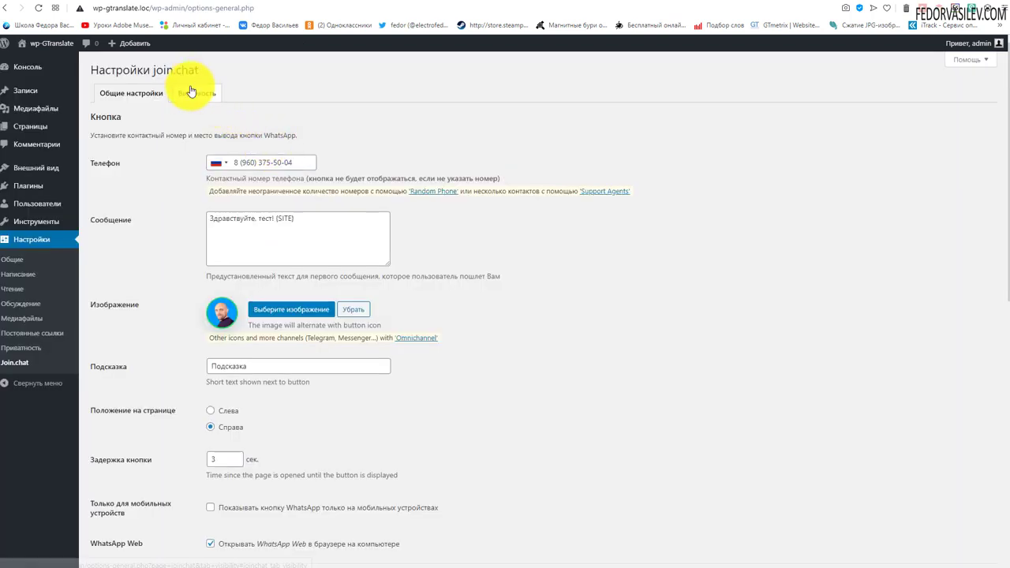
pyautogui.moveTo(199, 69); pyautogui.dragTo(157, 71)
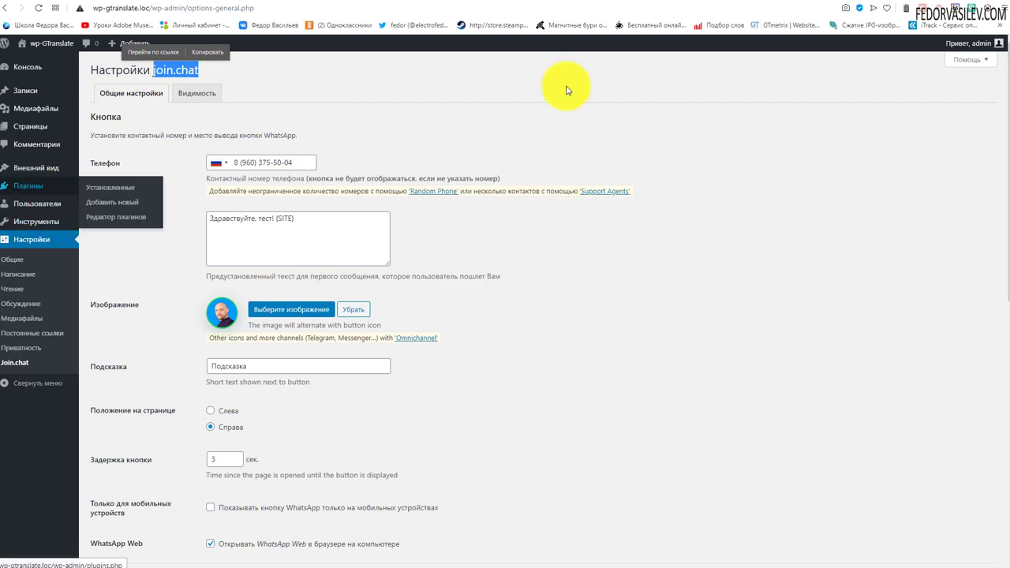
pyautogui.click(247, 182)
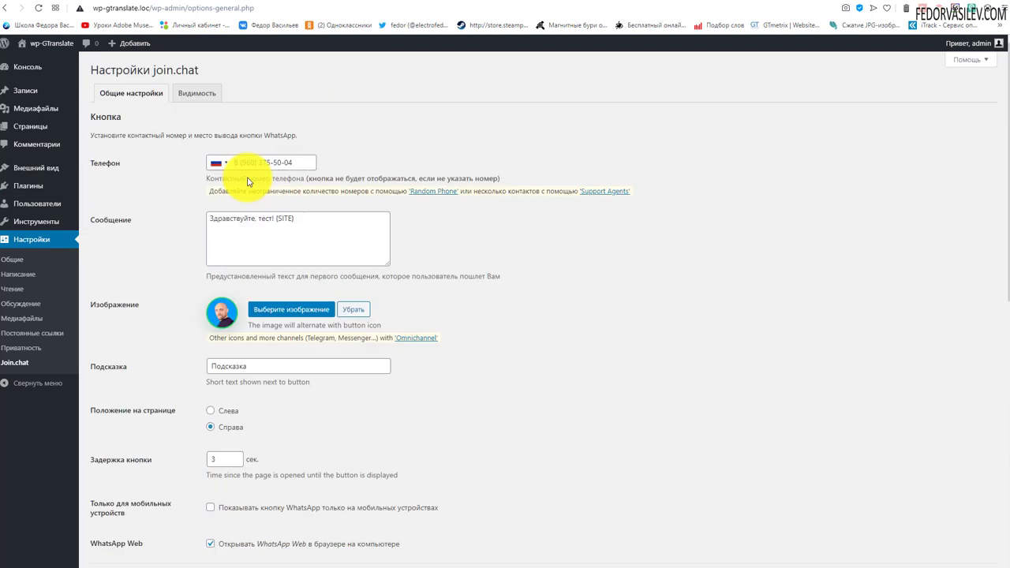
pyautogui.click(196, 93)
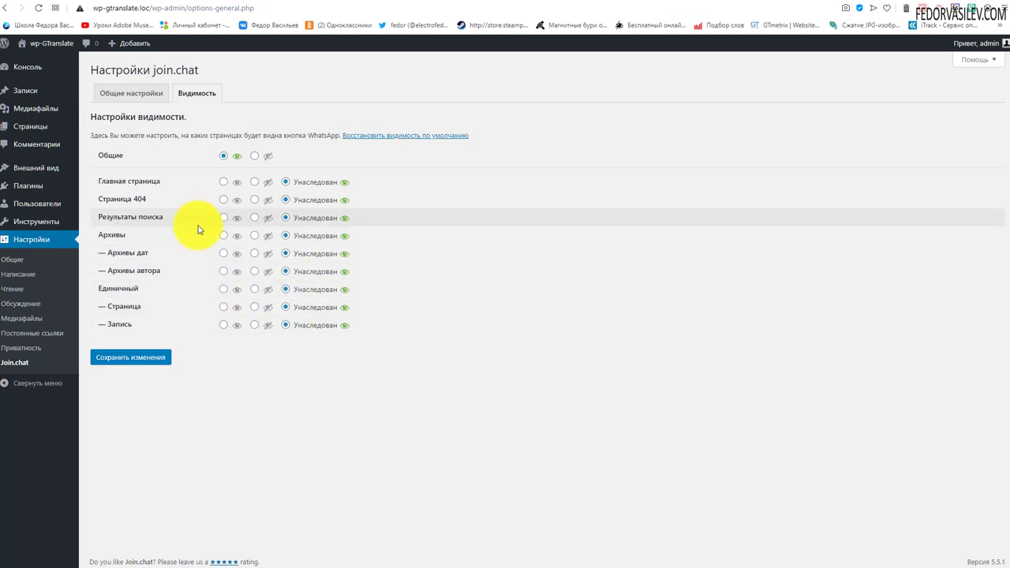
pyautogui.click(132, 94)
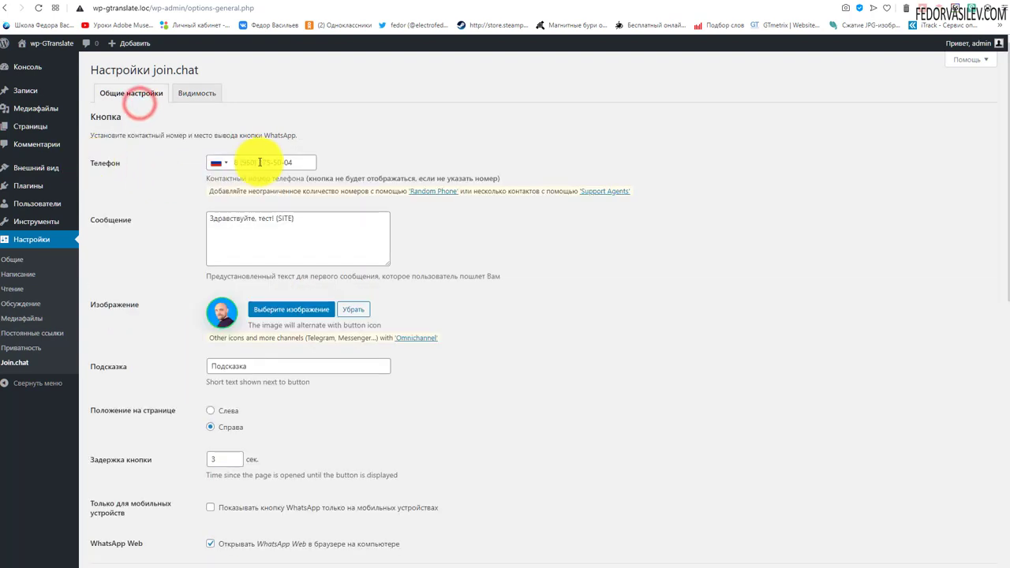
# - Review the contact phone field and its hint, and clear the predefined WhatsApp message text
pyautogui.click(300, 161)
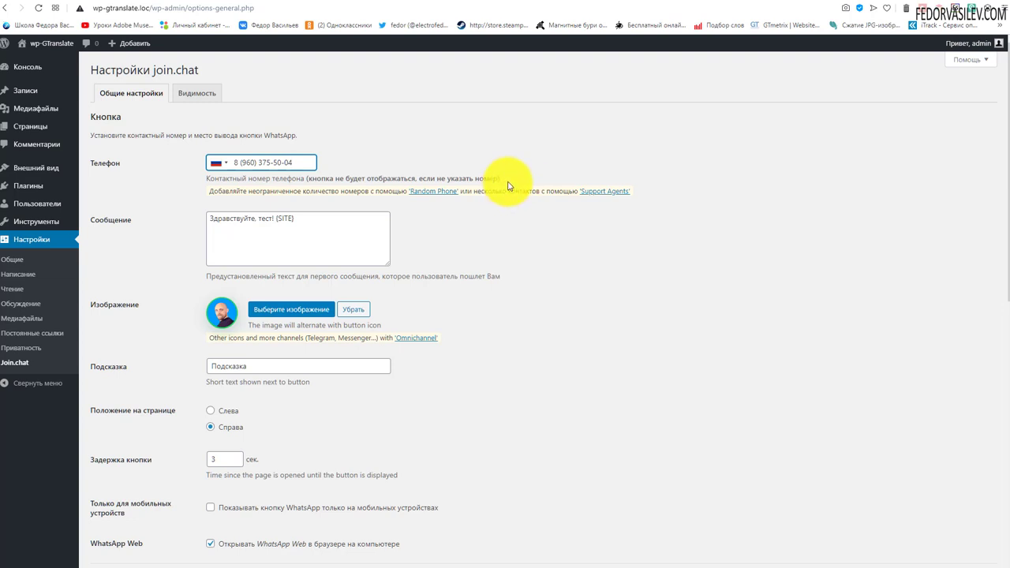
pyautogui.moveTo(507, 178); pyautogui.dragTo(314, 178)
pyautogui.click(464, 125)
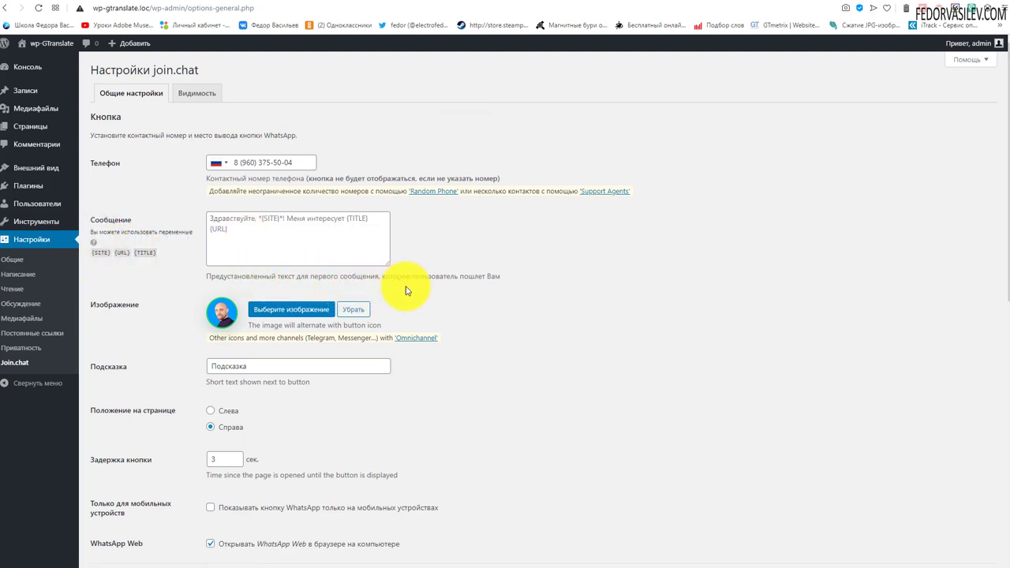
pyautogui.moveTo(502, 276); pyautogui.dragTo(309, 277)
pyautogui.click(281, 235)
pyautogui.scroll(-2, 316, 252)
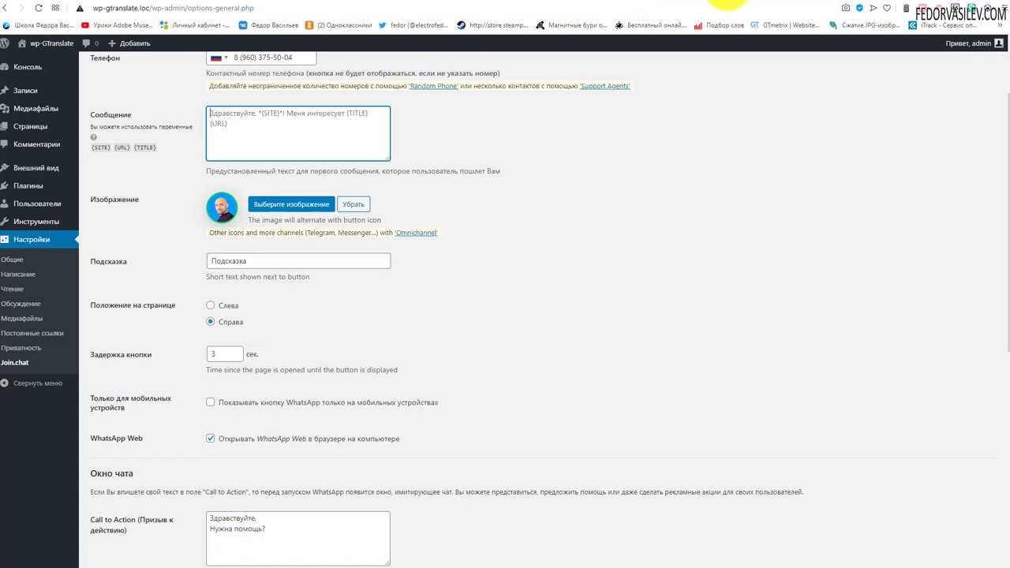
# - View the floating button's image on the privacy policy page, and open the button image chooser without selecting another image
pyautogui.click(727, 3)
pyautogui.click(975, 439)
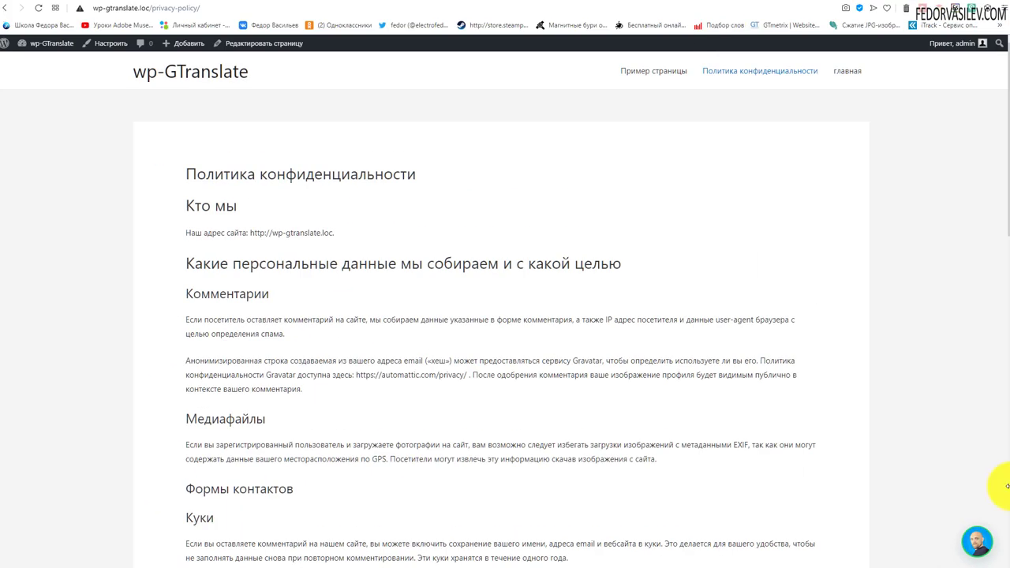
pyautogui.click(670, 4)
pyautogui.click(291, 203)
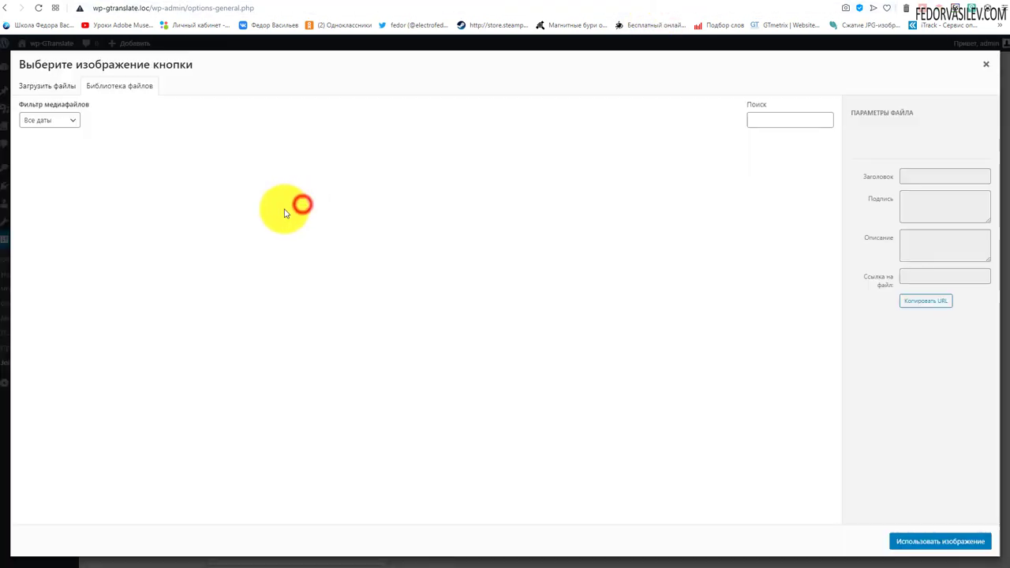
pyautogui.click(984, 63)
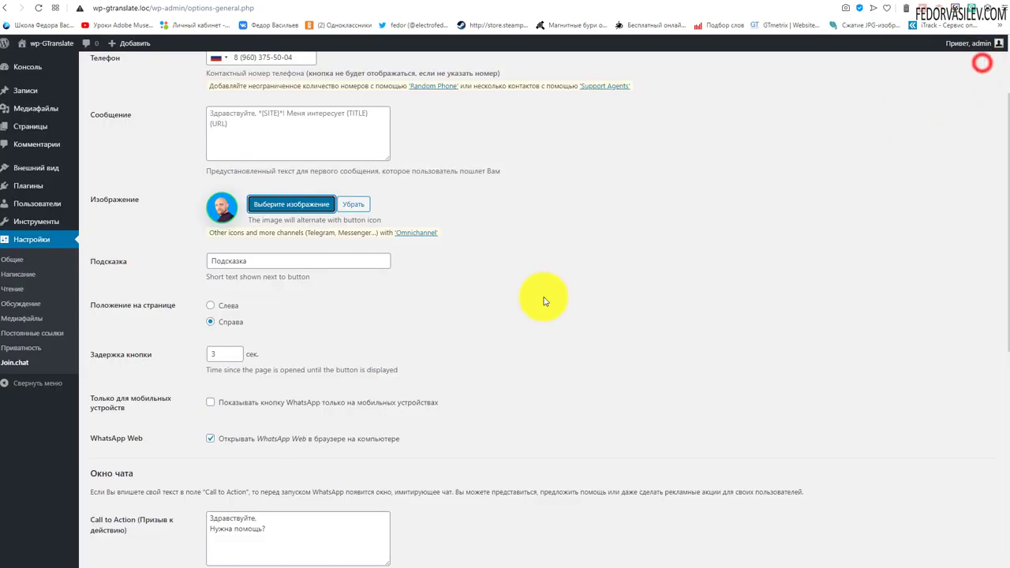
# - Check how the tooltip "Подсказка" appears beside the floating button on the privacy policy page, and open the chat window there
pyautogui.doubleClick(236, 260)
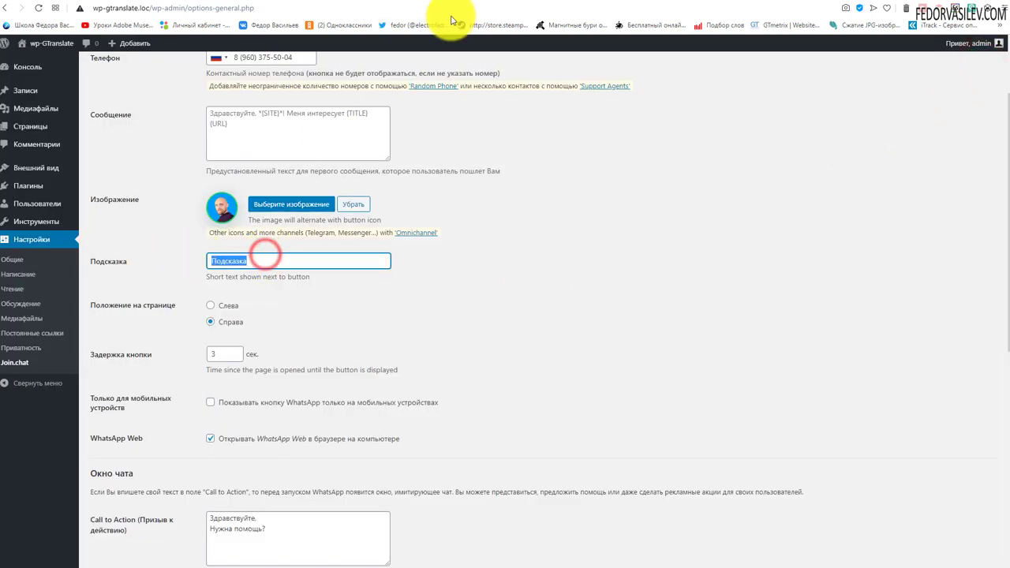
pyautogui.click(716, 1)
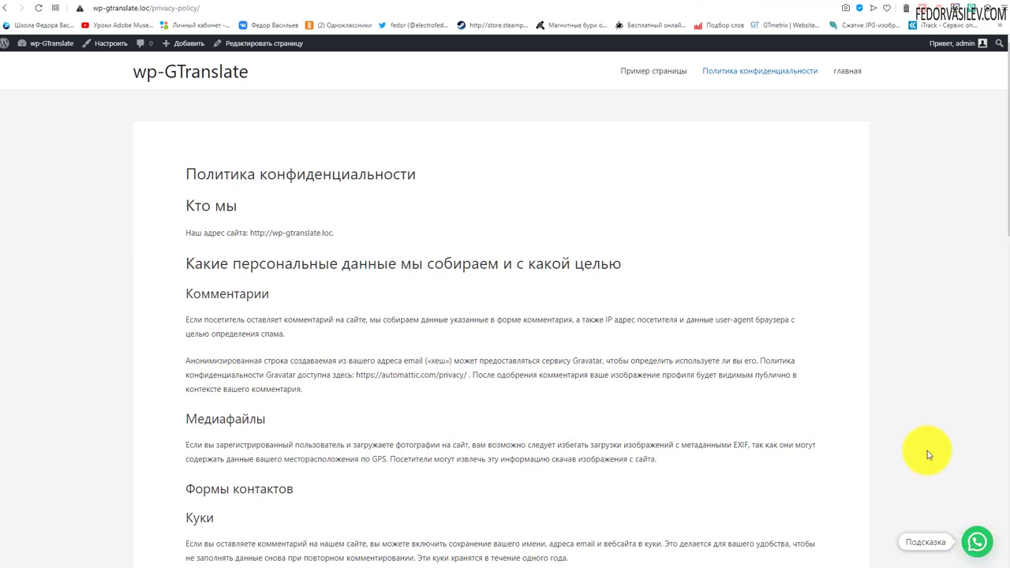
pyautogui.click(968, 548)
pyautogui.scroll(-3, 861, 465)
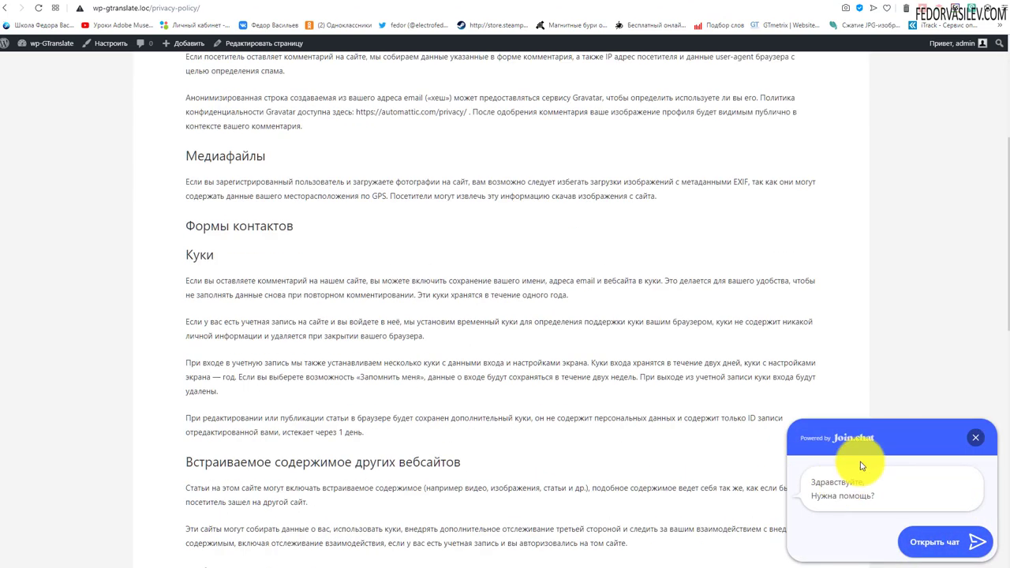
pyautogui.scroll(4, 812, 237)
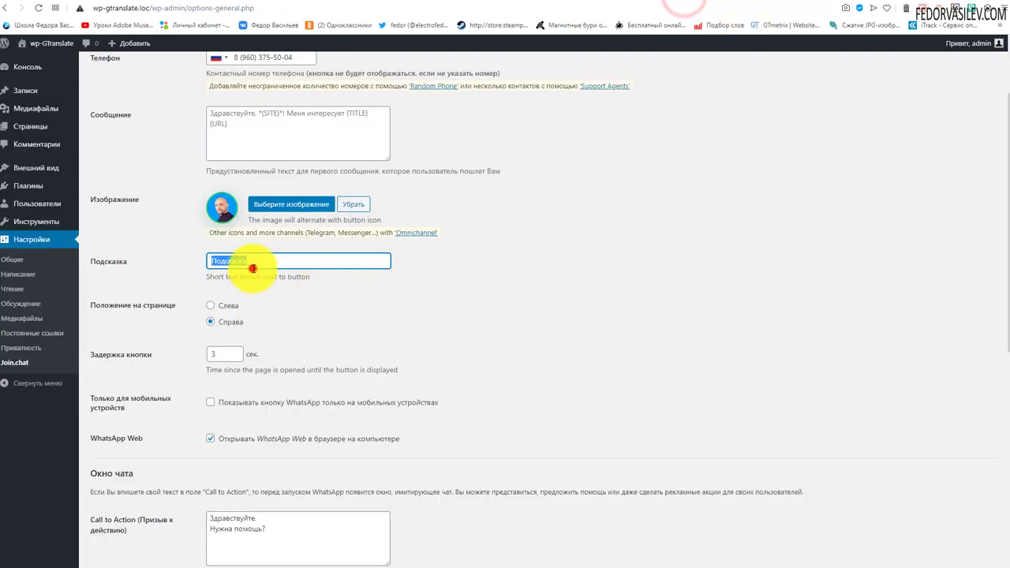
# - Review the tooltip and page position settings, and compare the position with the chat window on the privacy policy page
pyautogui.click(271, 260)
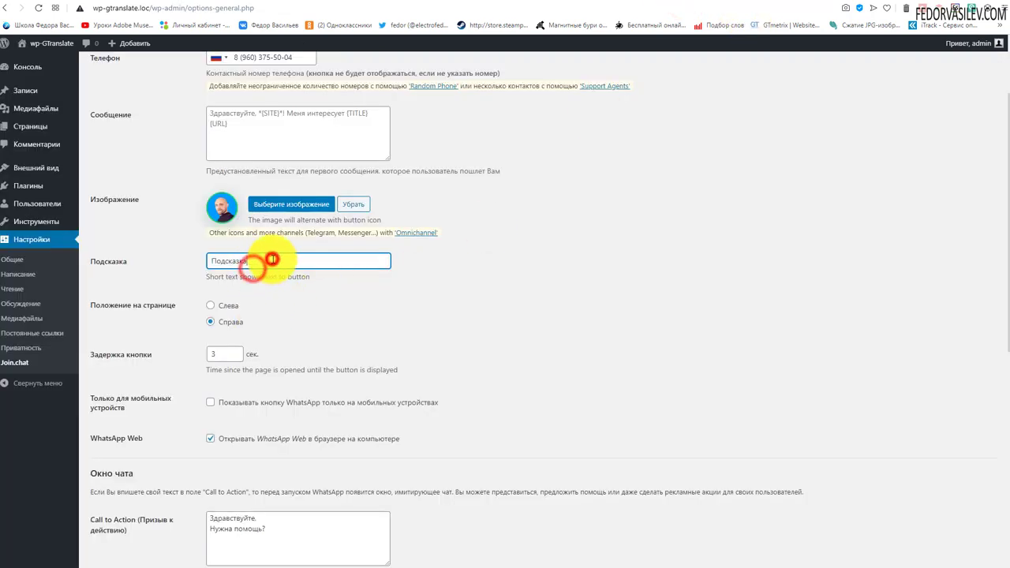
pyautogui.doubleClick(271, 259)
pyautogui.click(562, 309)
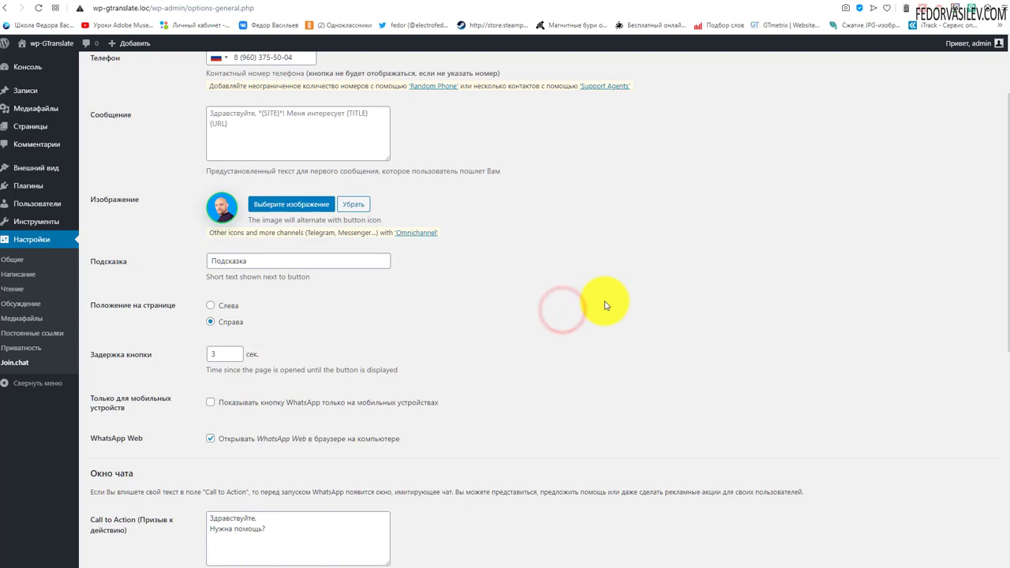
pyautogui.scroll(-2, 606, 305)
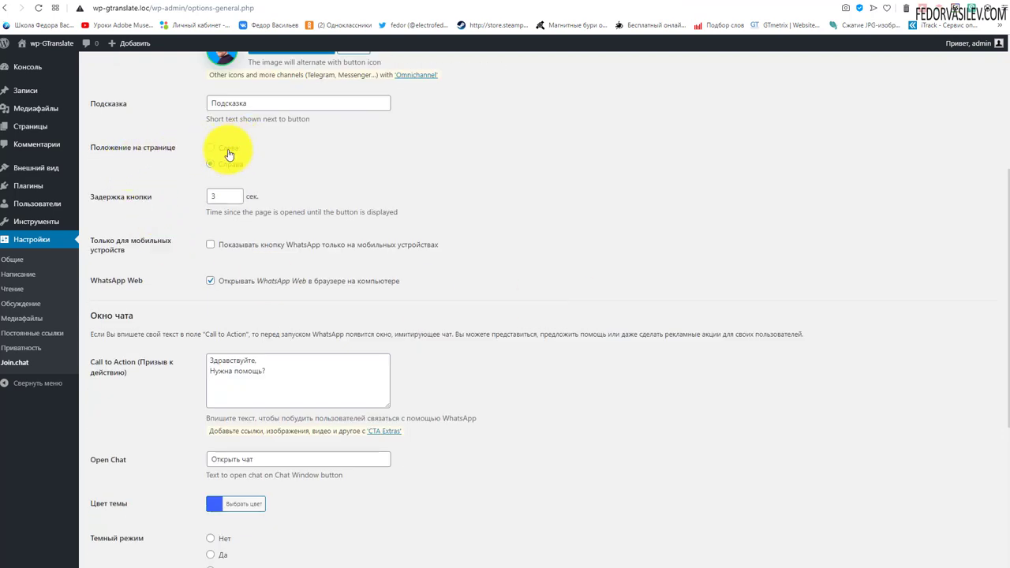
pyautogui.click(714, 3)
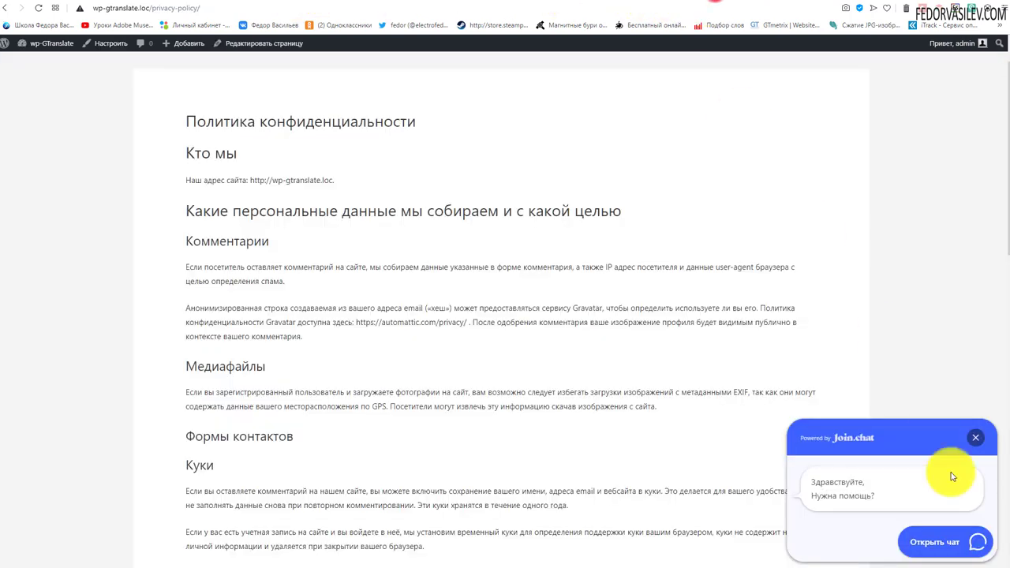
pyautogui.click(679, 3)
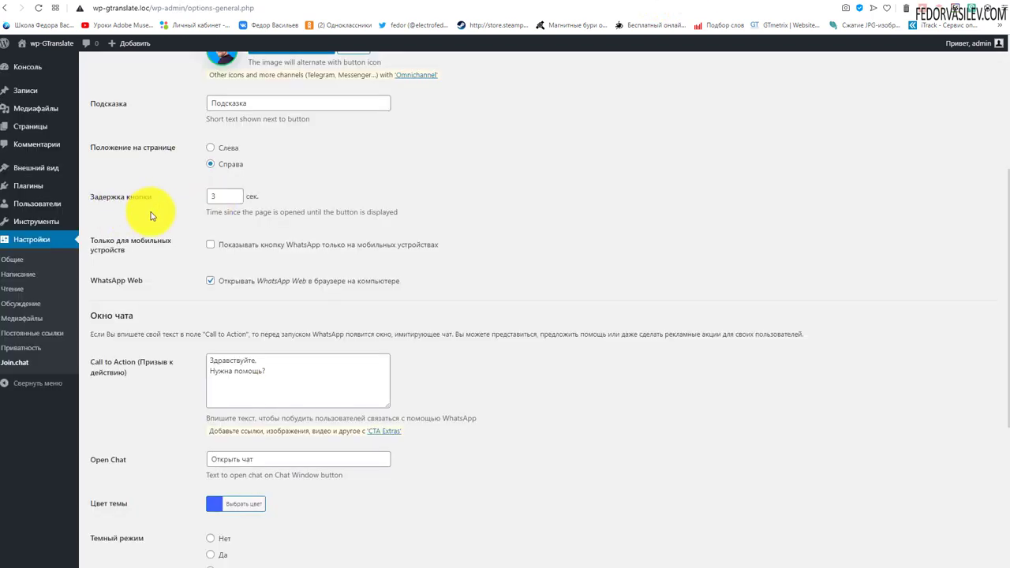
# - Turn the mobile-only display of the WhatsApp button on and back off
pyautogui.click(210, 246)
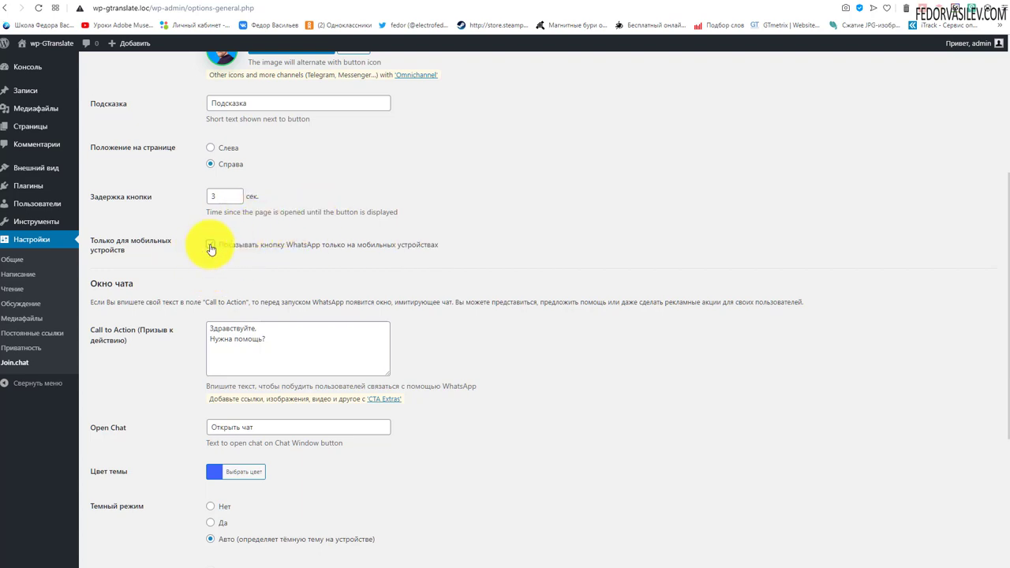
pyautogui.click(211, 246)
# - Examine the Call to Action greeting text and compare it with the chat window on the privacy policy page
pyautogui.scroll(-2, 444, 247)
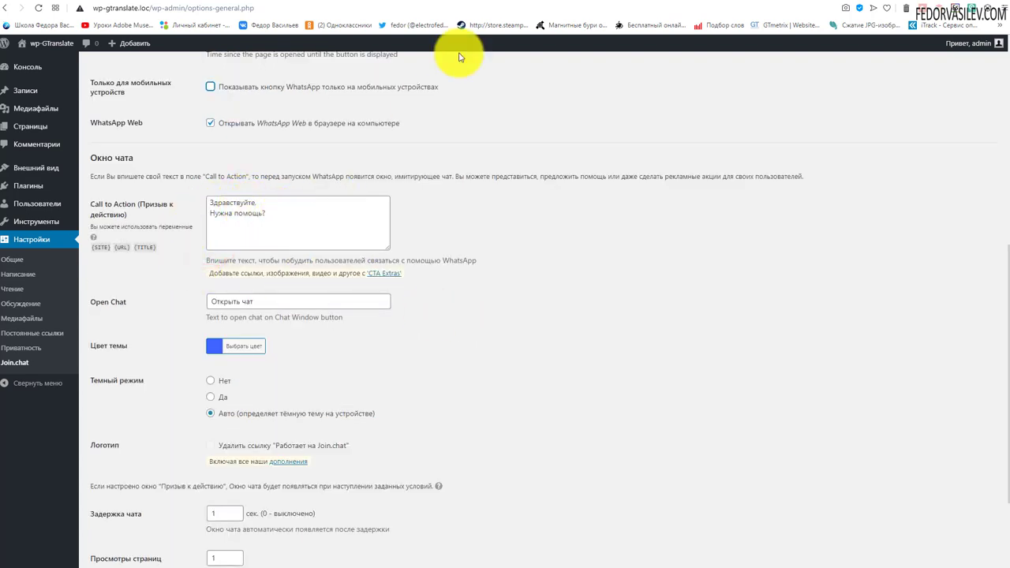
pyautogui.click(254, 228)
pyautogui.hotkey('ctrl', 'a')
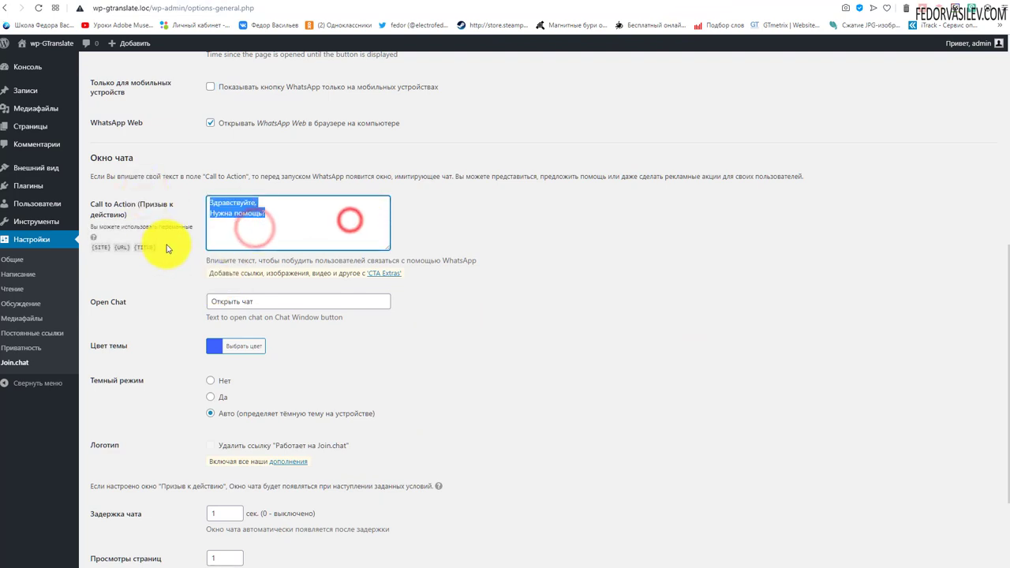
pyautogui.click(706, 4)
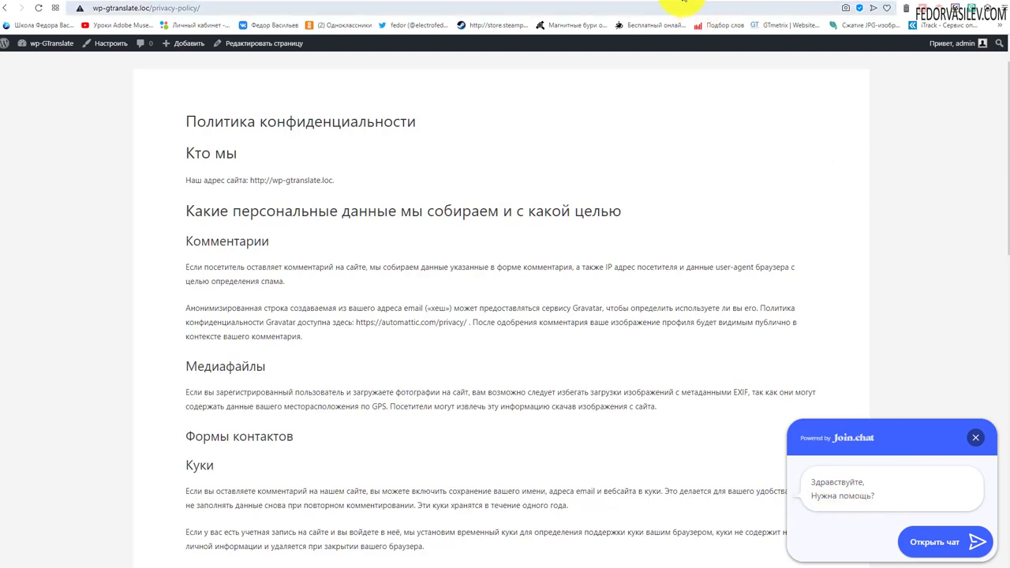
pyautogui.click(674, 4)
# - Examine the Open Chat button text and the theme colour picker, comparing them with the chat window on the site
pyautogui.click(258, 195)
pyautogui.tripleClick(291, 195)
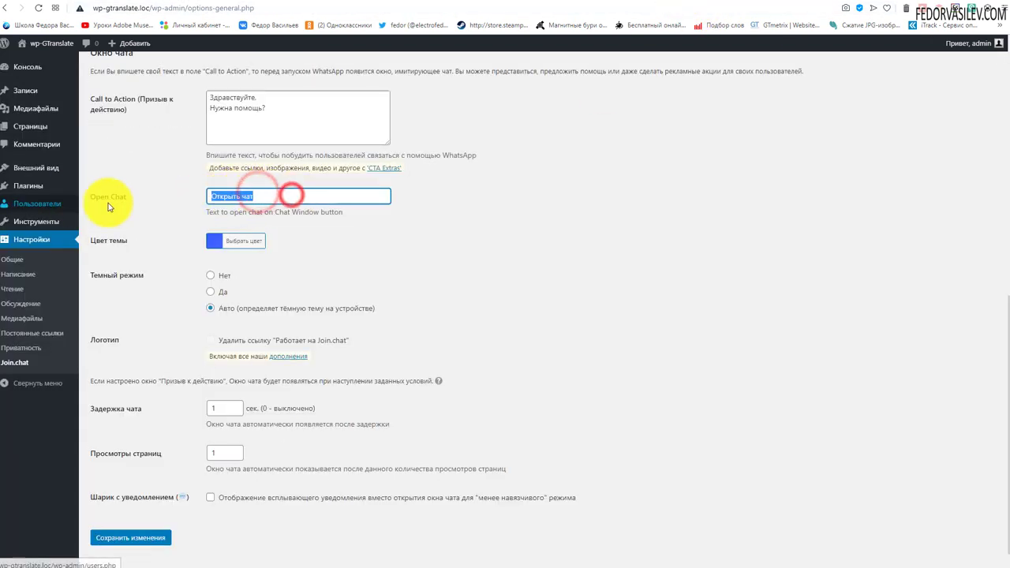
pyautogui.click(210, 242)
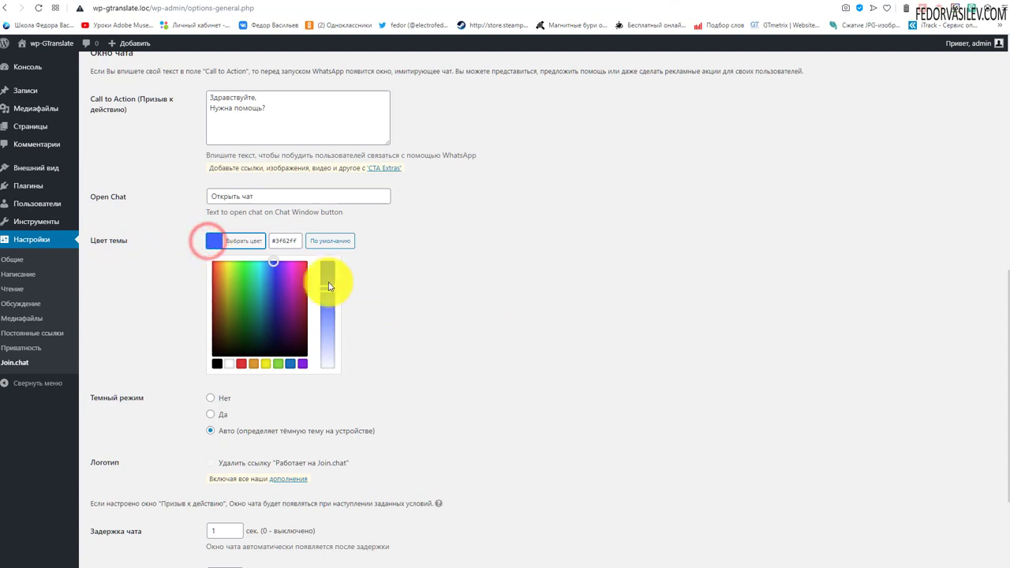
pyautogui.click(726, 4)
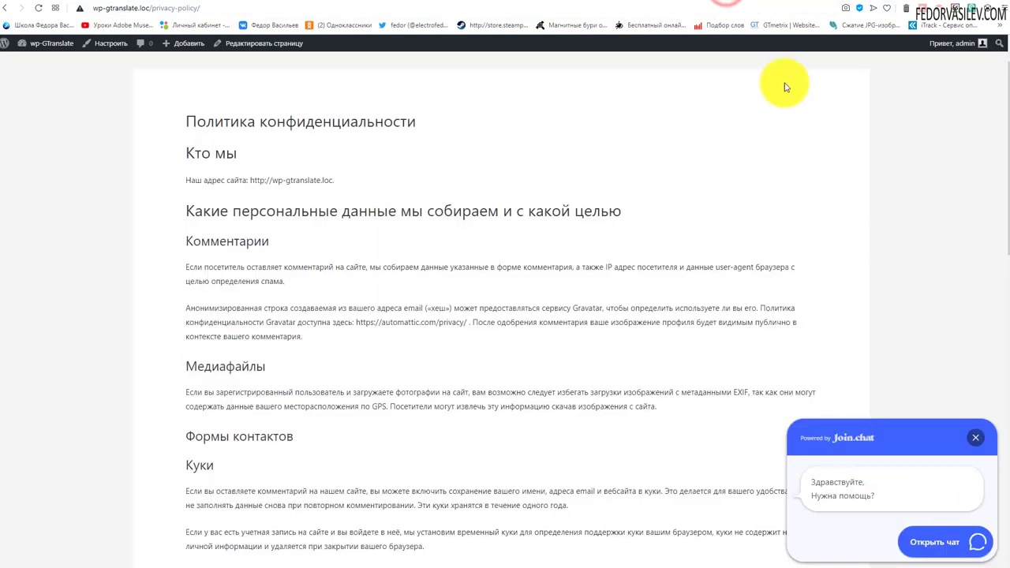
pyautogui.click(685, 5)
pyautogui.click(435, 252)
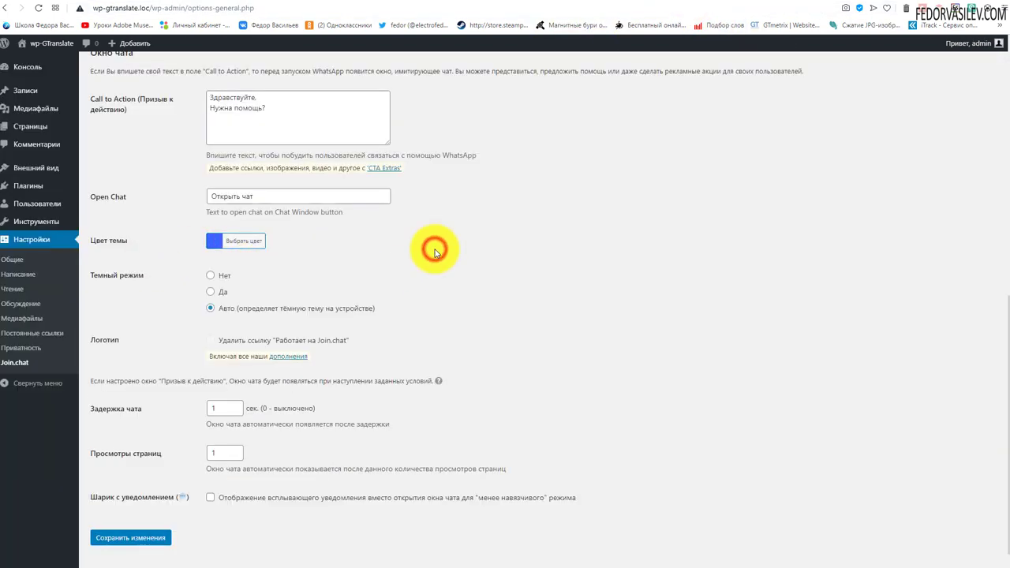
# - Compare the logo link option with the site's chat window, and review the chat delay and page views settings
pyautogui.scroll(-1, 379, 260)
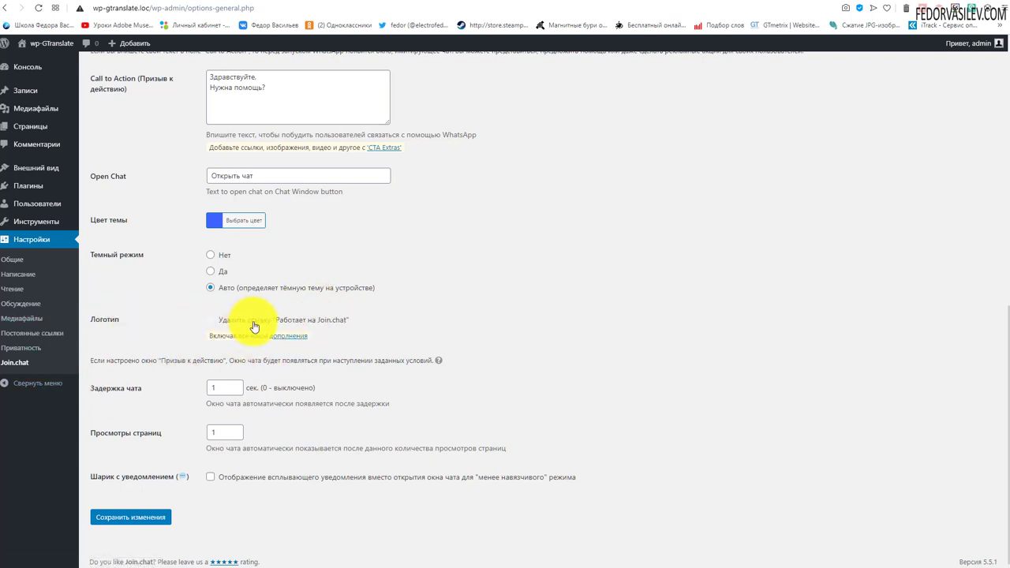
pyautogui.click(720, 3)
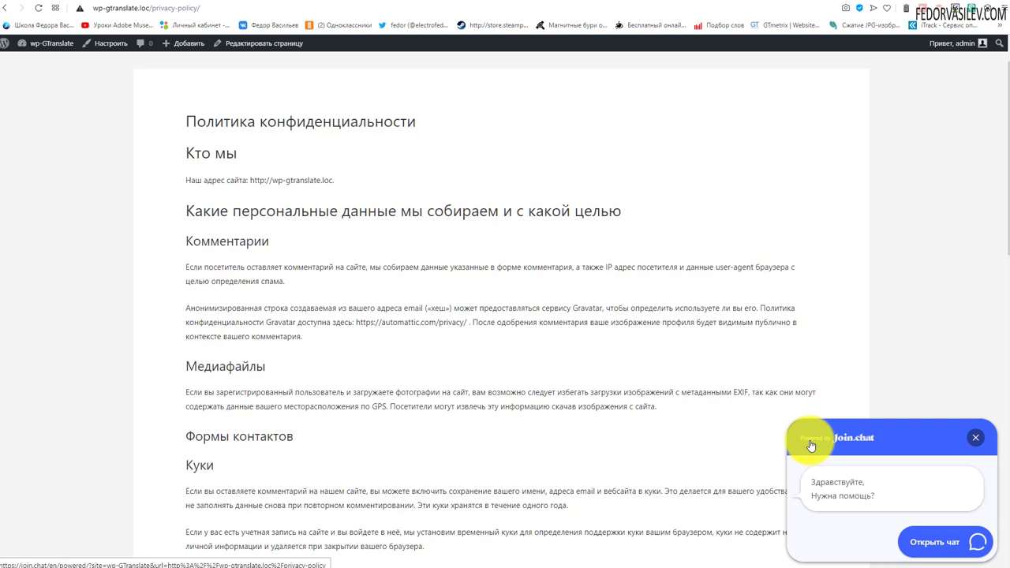
pyautogui.click(675, 3)
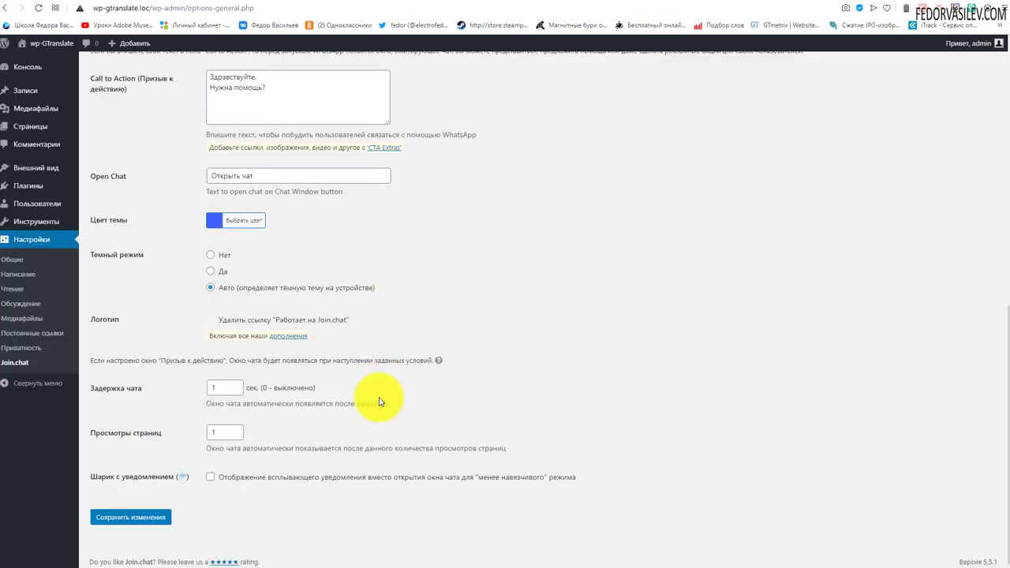
pyautogui.click(229, 387)
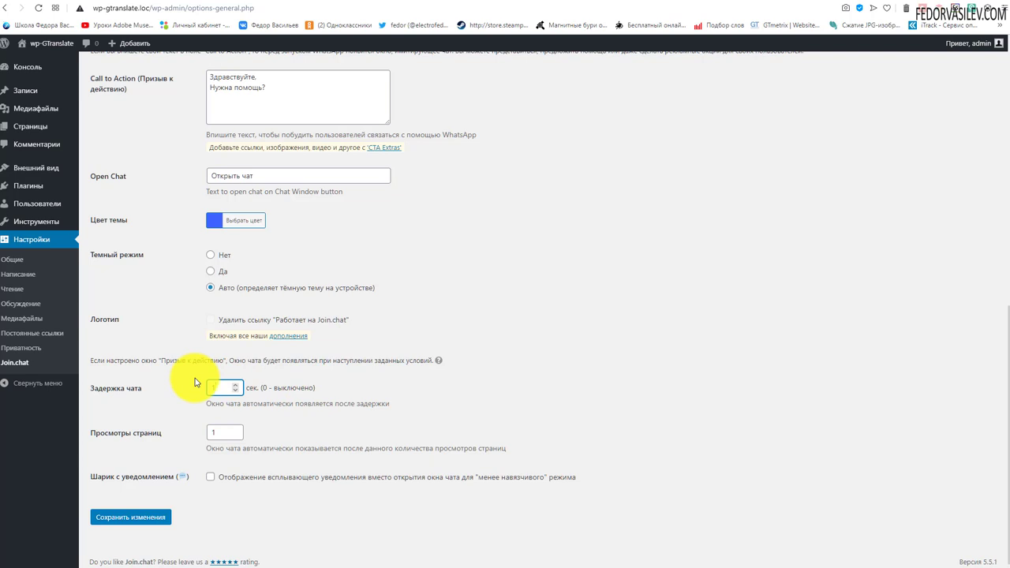
pyautogui.click(225, 433)
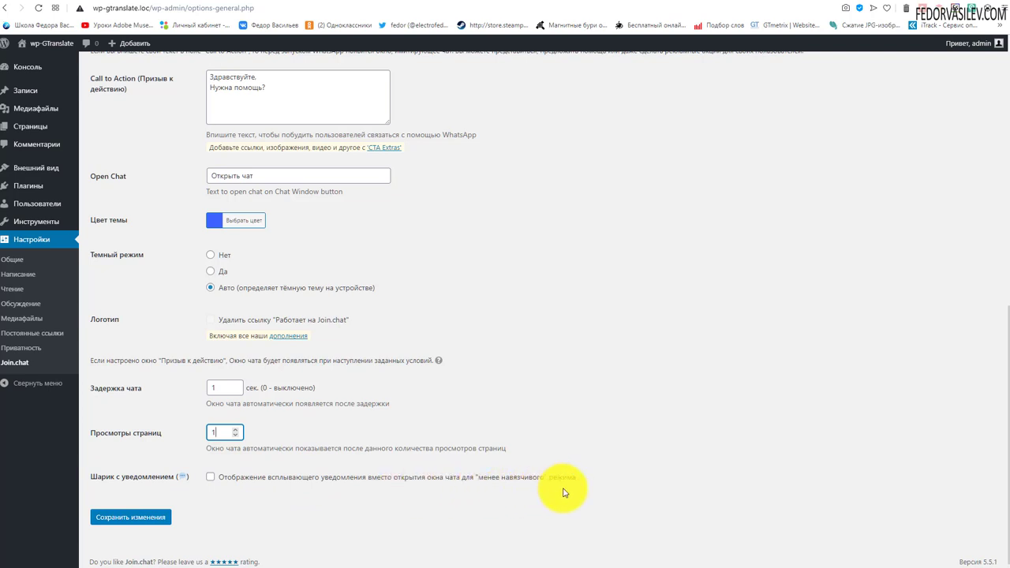
# - Check the chat window on the site, enable the notification balloon option in the Join.chat settings, and save the changes
pyautogui.click(719, 3)
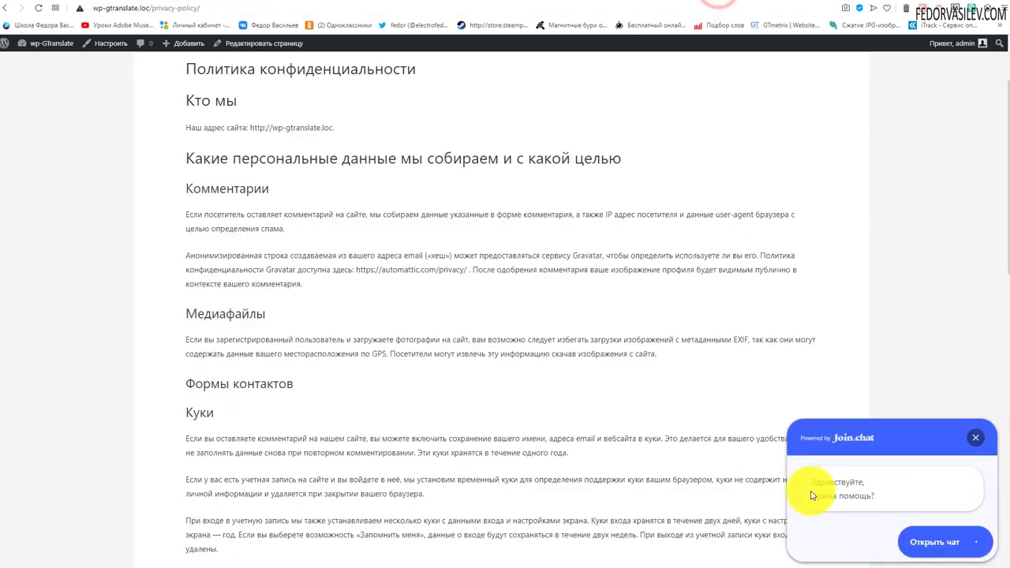
pyautogui.click(683, 2)
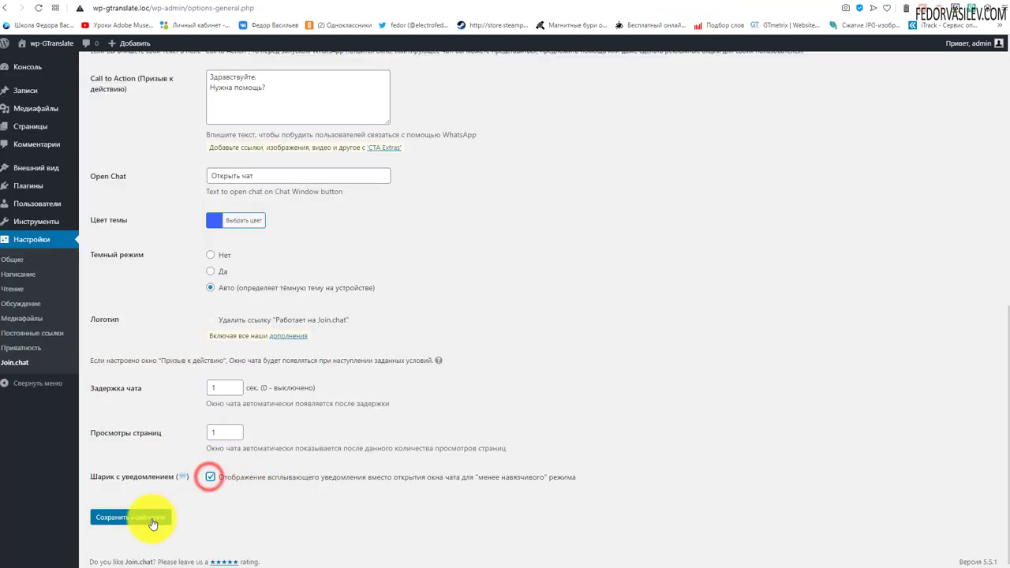
pyautogui.click(126, 517)
# - Examine how the WhatsApp button, its notification and its tooltip appear on the privacy policy page
pyautogui.click(719, 3)
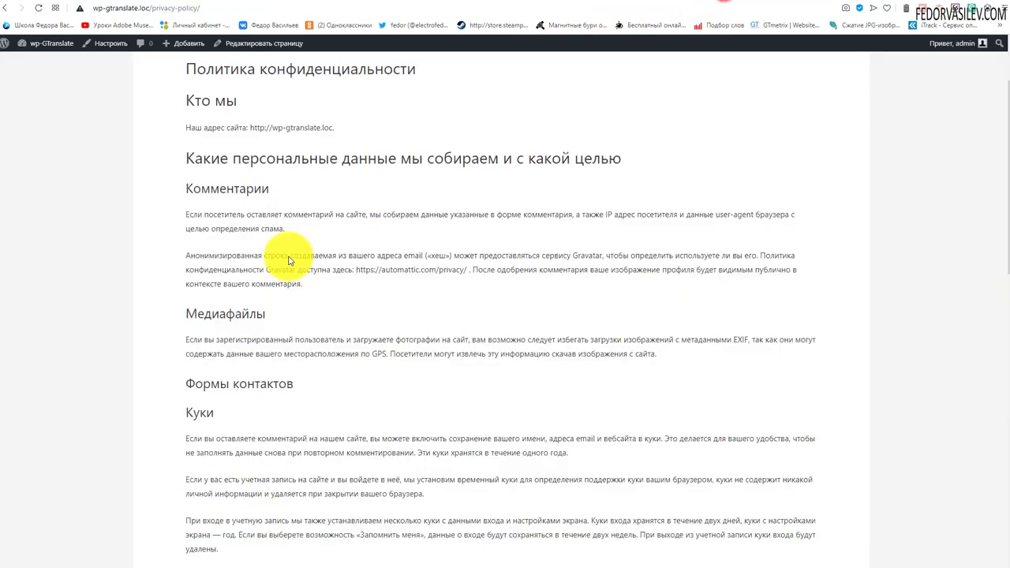
pyautogui.scroll(-10, 289, 260)
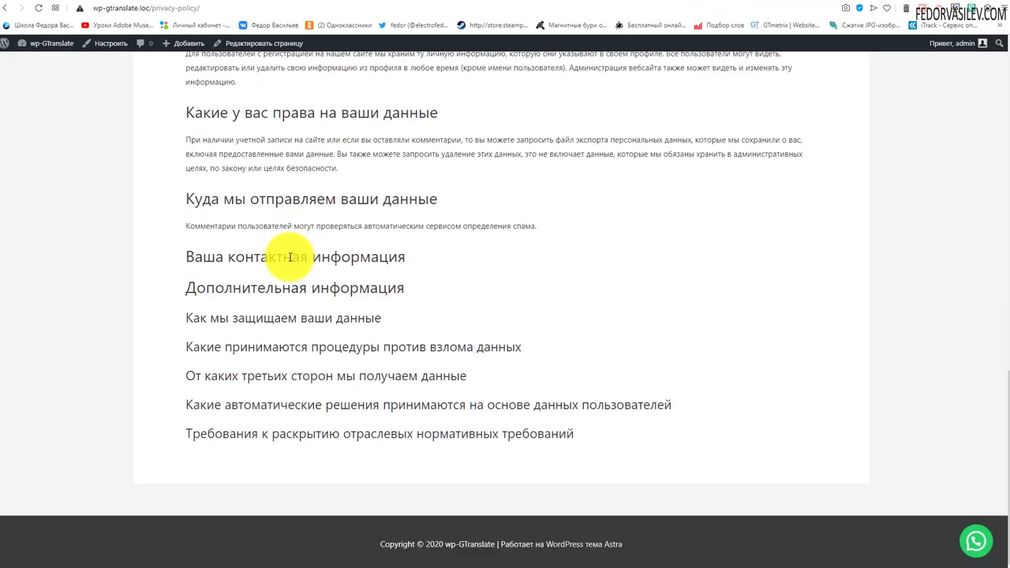
pyautogui.scroll(5, 288, 257)
pyautogui.scroll(-3, 401, 297)
pyautogui.scroll(9, 525, 383)
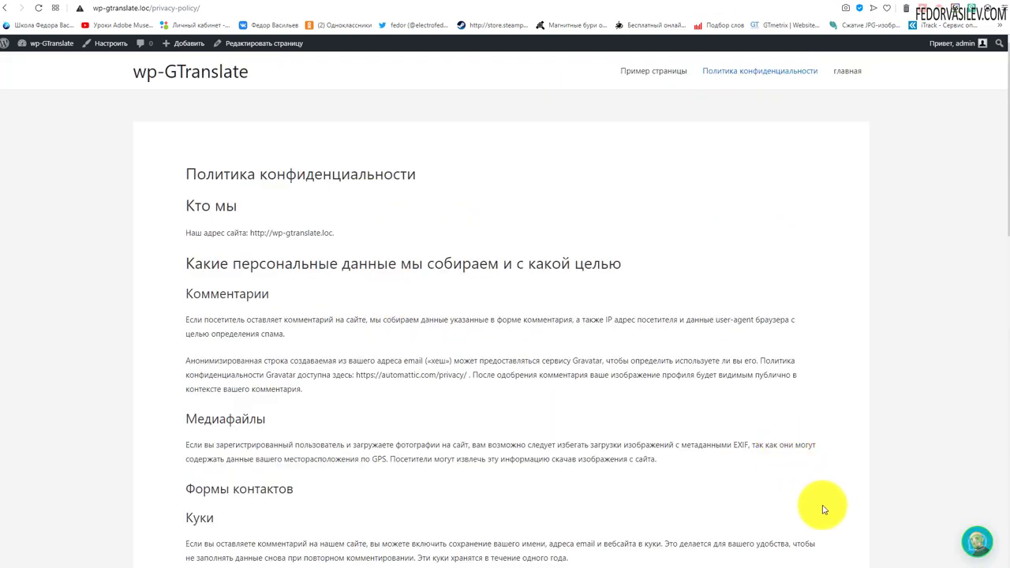
pyautogui.moveTo(978, 548)
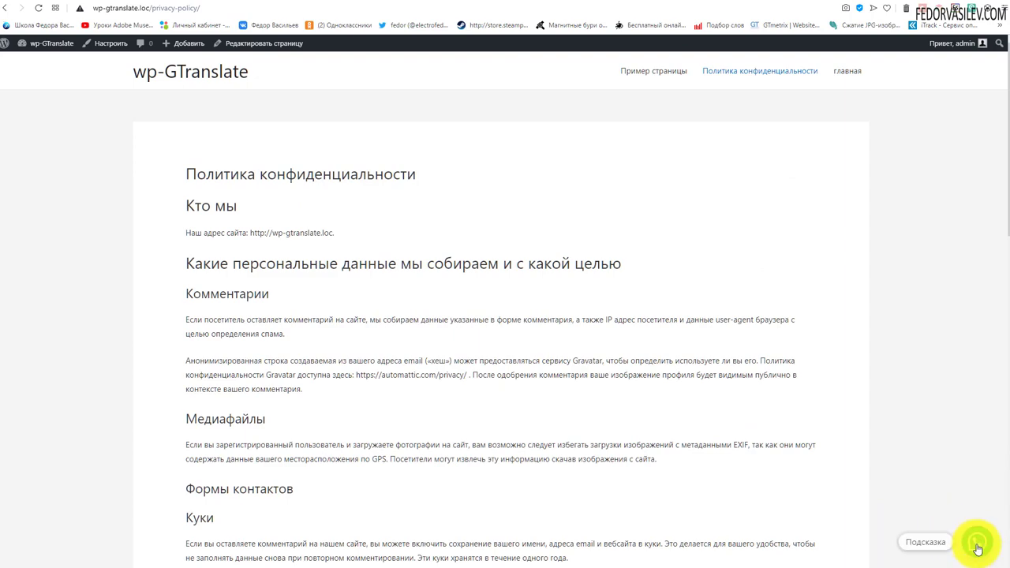
# - Turn off the notification balloon option in the chat window settings
pyautogui.click(682, 2)
pyautogui.scroll(-15, 418, 348)
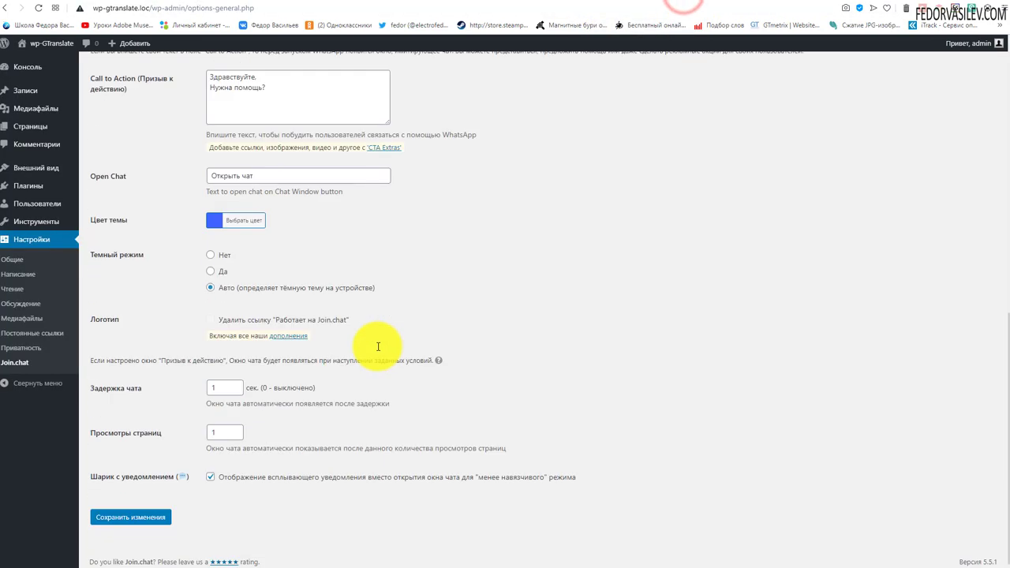
pyautogui.click(209, 477)
# - Review the general button and chat window settings of Join.chat, and open the visibility settings
pyautogui.scroll(7, 387, 468)
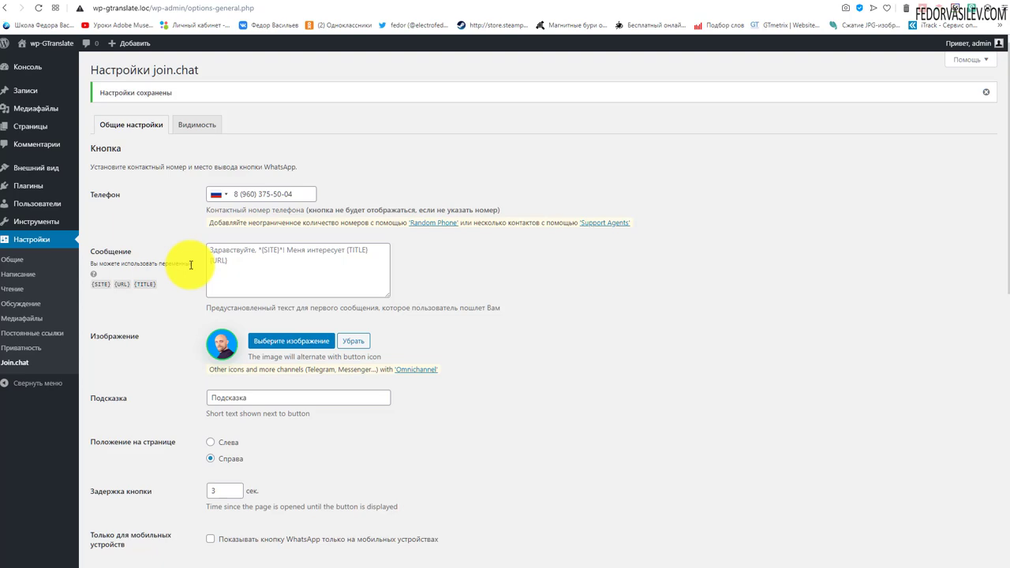
pyautogui.scroll(-6, 411, 221)
pyautogui.scroll(6, 395, 236)
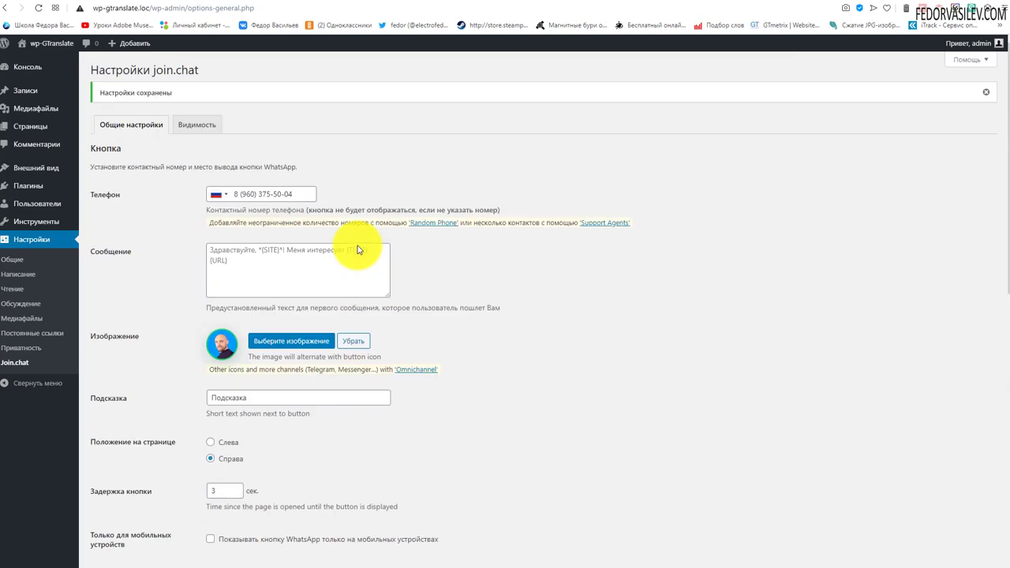
pyautogui.scroll(-4, 155, 304)
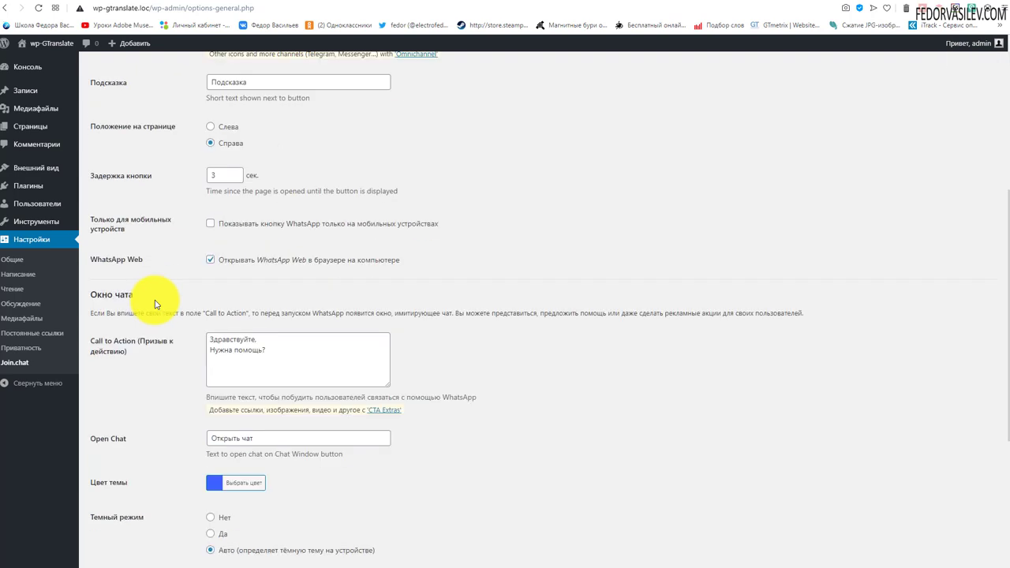
pyautogui.scroll(4, 156, 304)
pyautogui.click(198, 125)
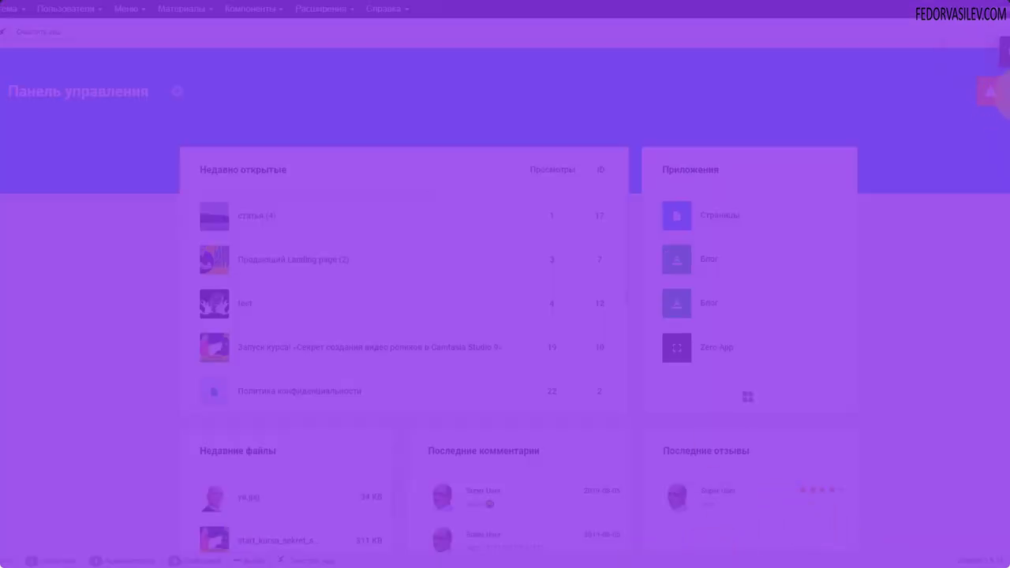
pyautogui.click(990, 93)
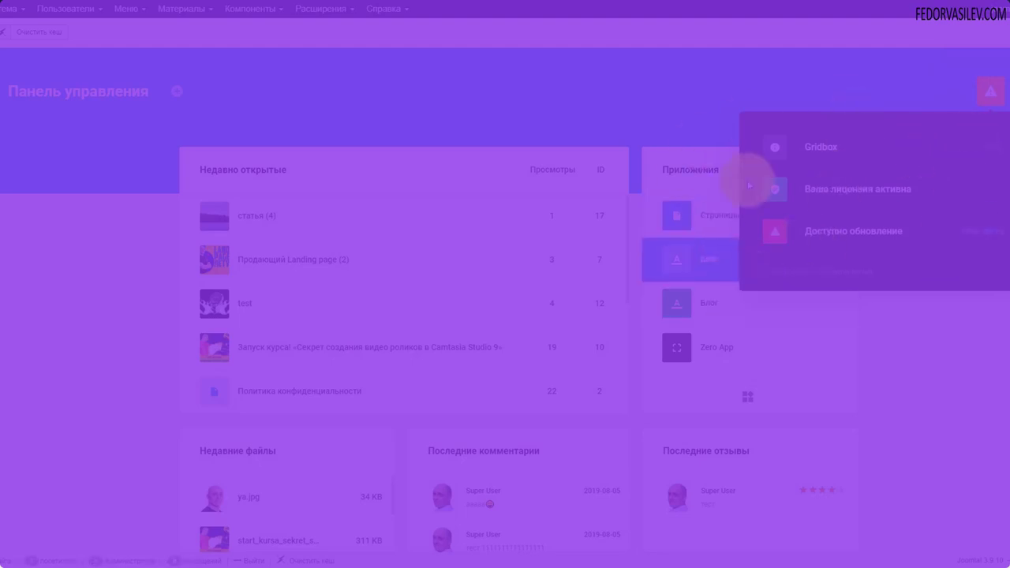
pyautogui.click(777, 188)
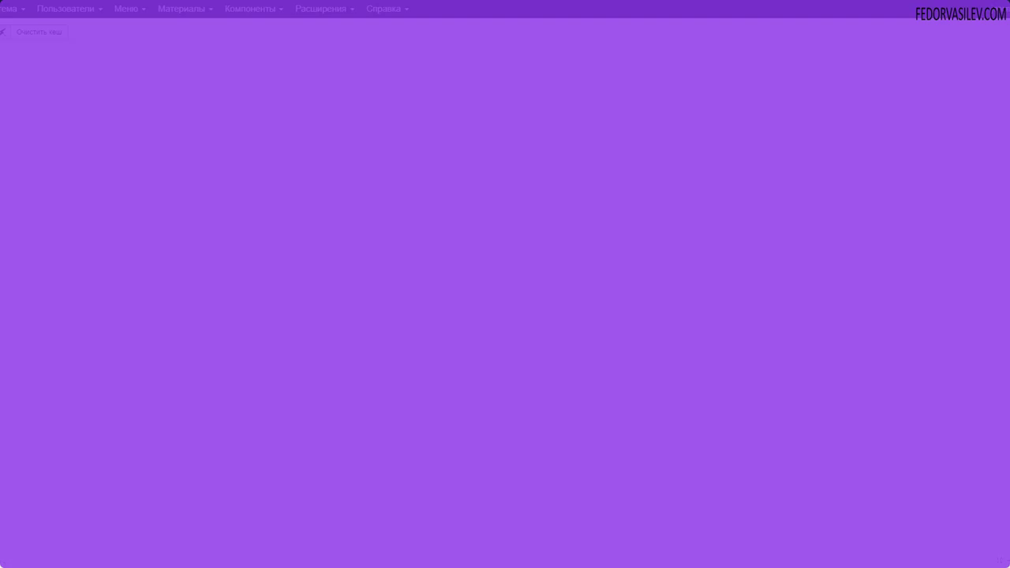
pyautogui.click(18, 190)
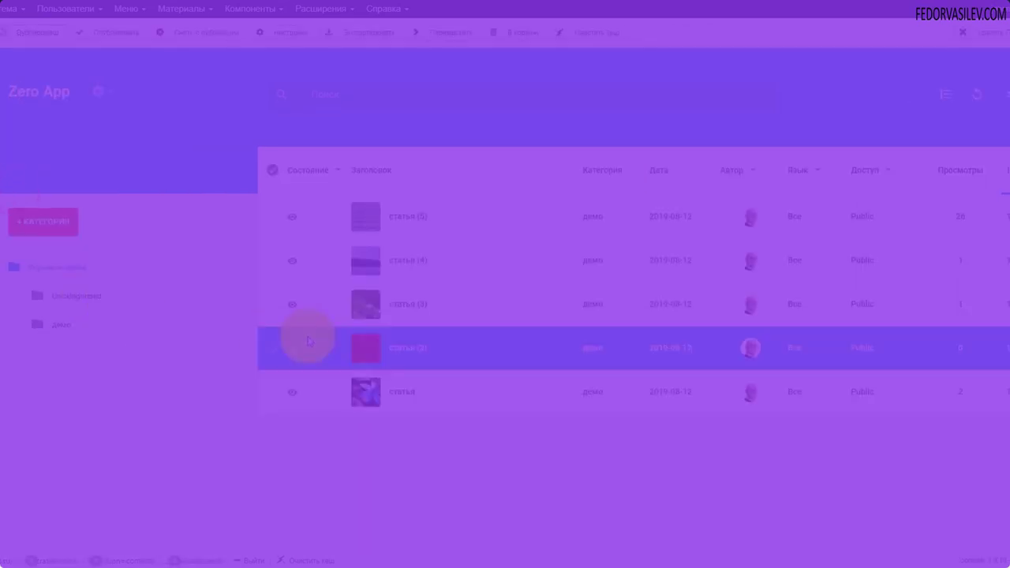
pyautogui.click(98, 93)
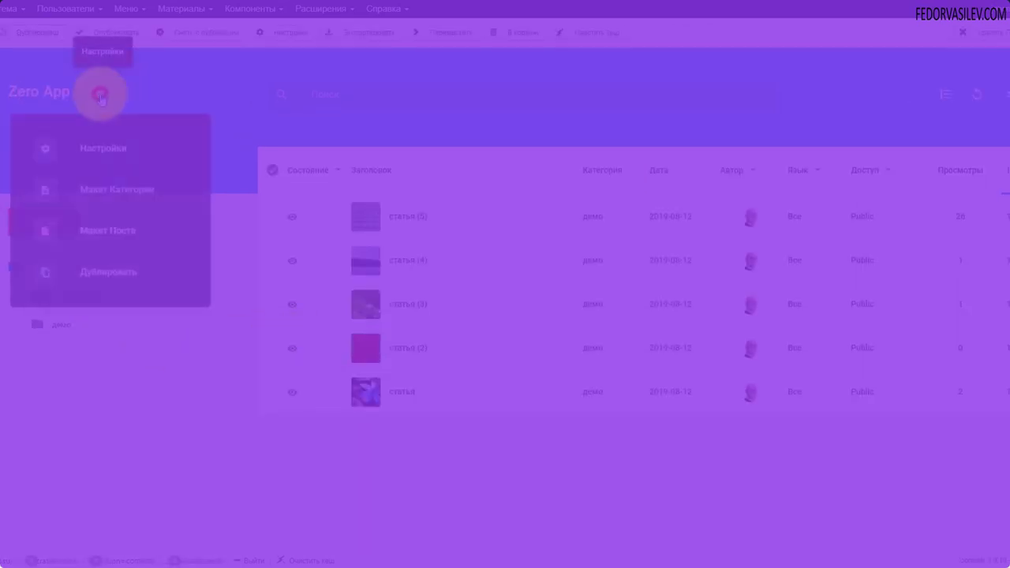
pyautogui.click(106, 235)
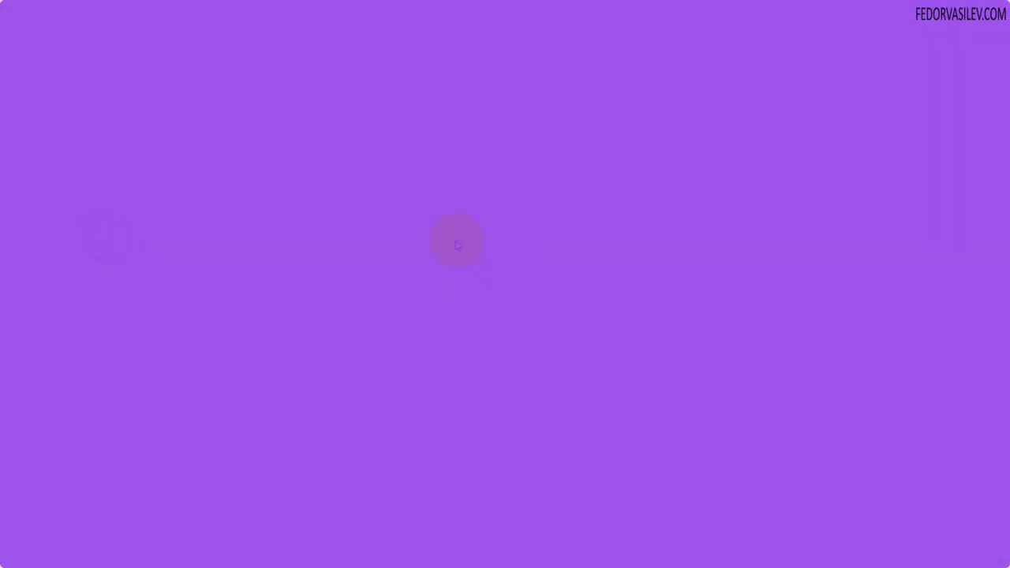